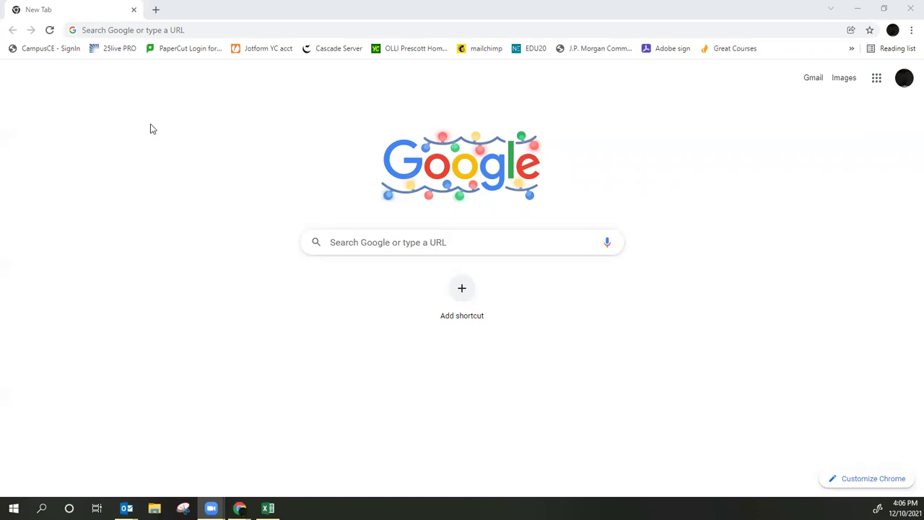
{"action": "left_click", "coordinate": [189, 31]}
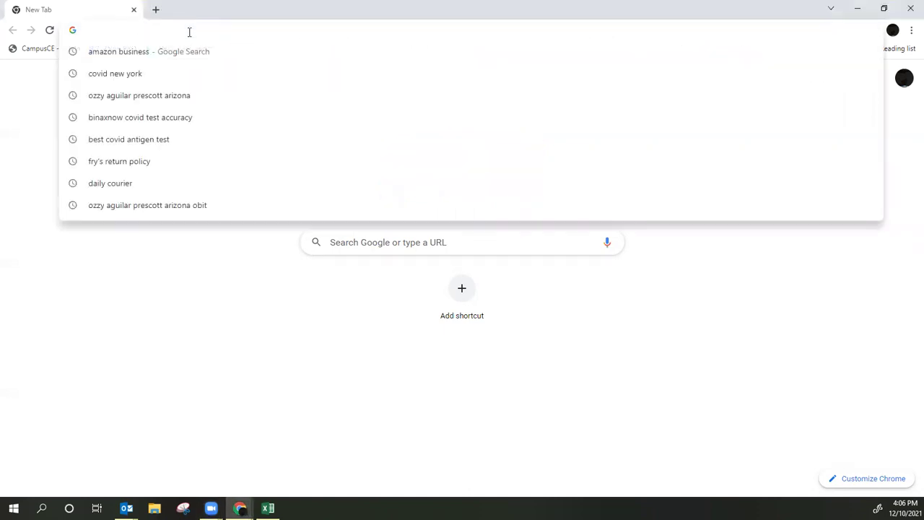
{"action": "type", "text": "w"}
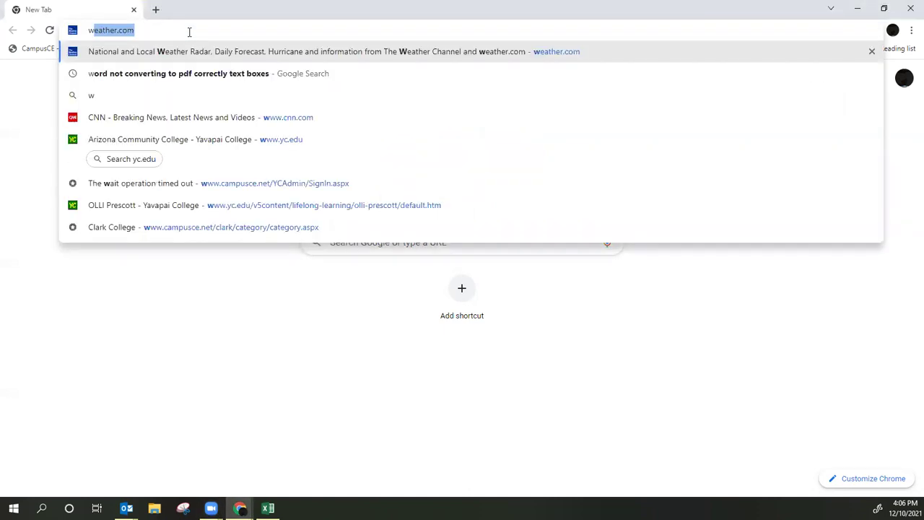
{"action": "type", "text": "ww."}
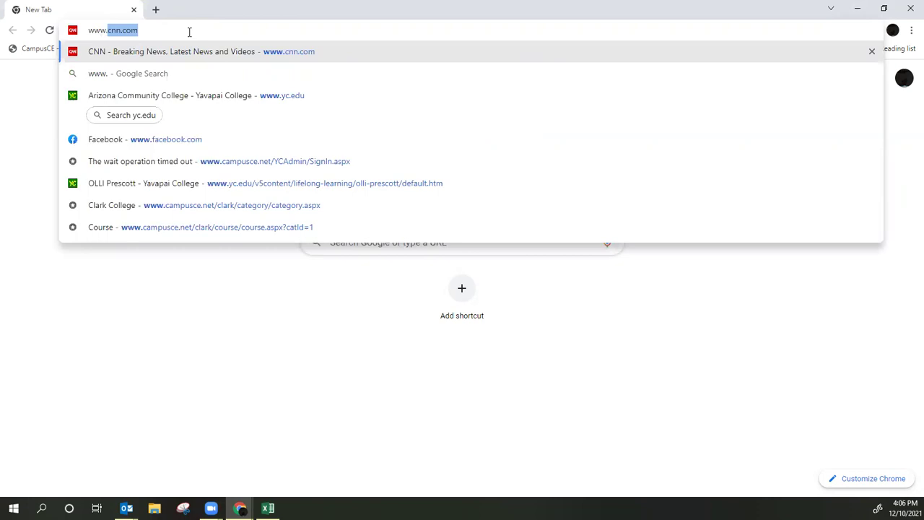
{"action": "type", "text": "yc.edu"}
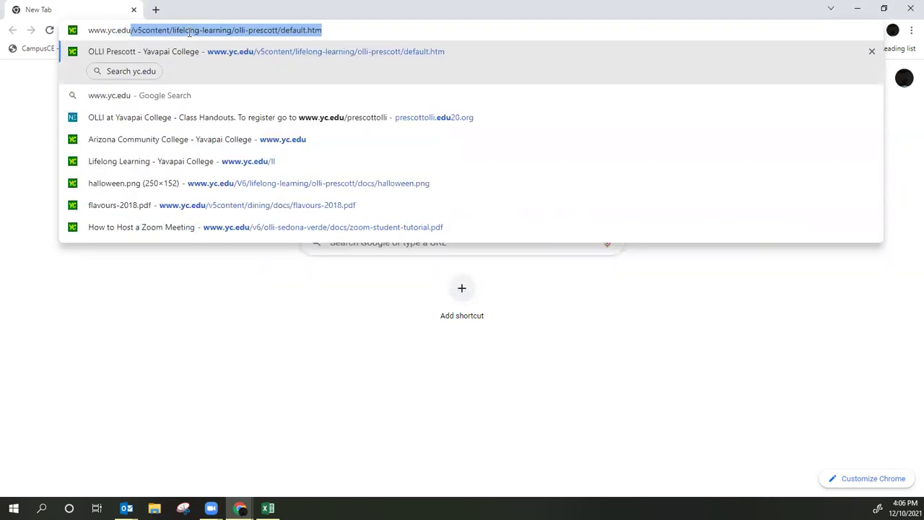
{"action": "type", "text": "/pre"}
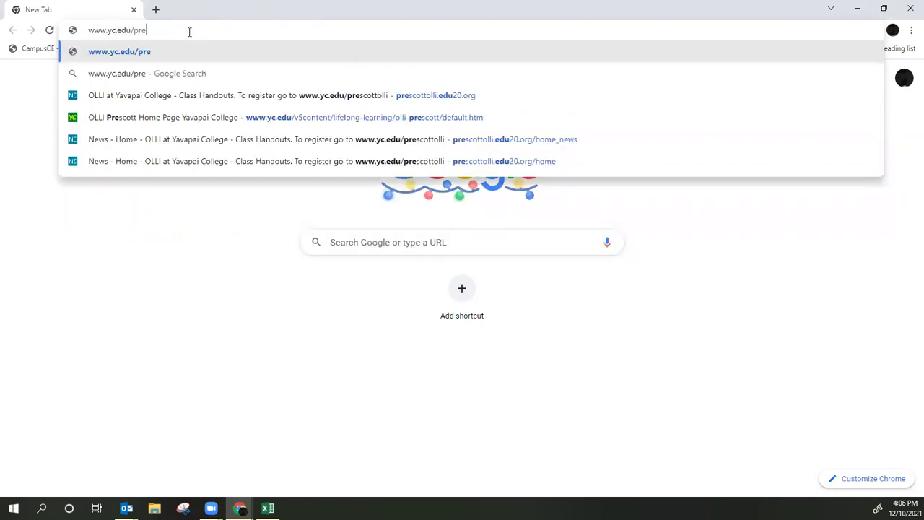
{"action": "type", "text": "scottolli"}
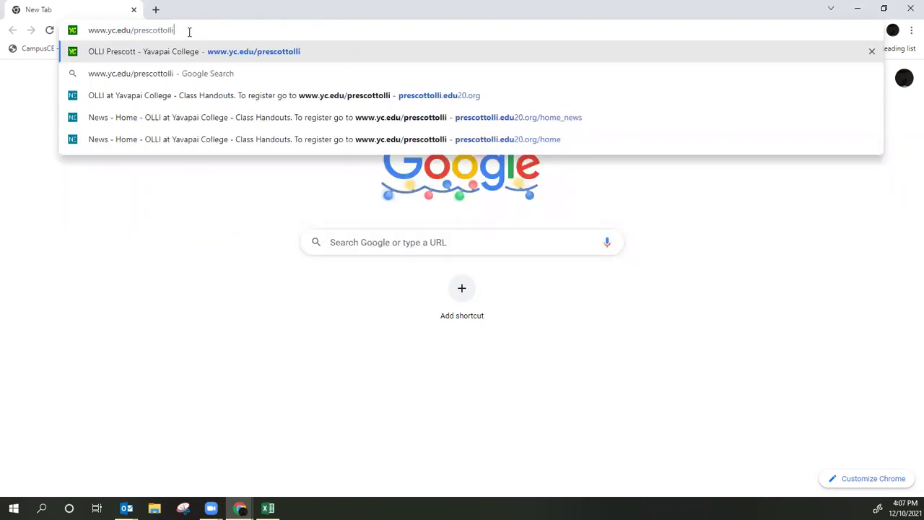
{"action": "key", "text": "Return"}
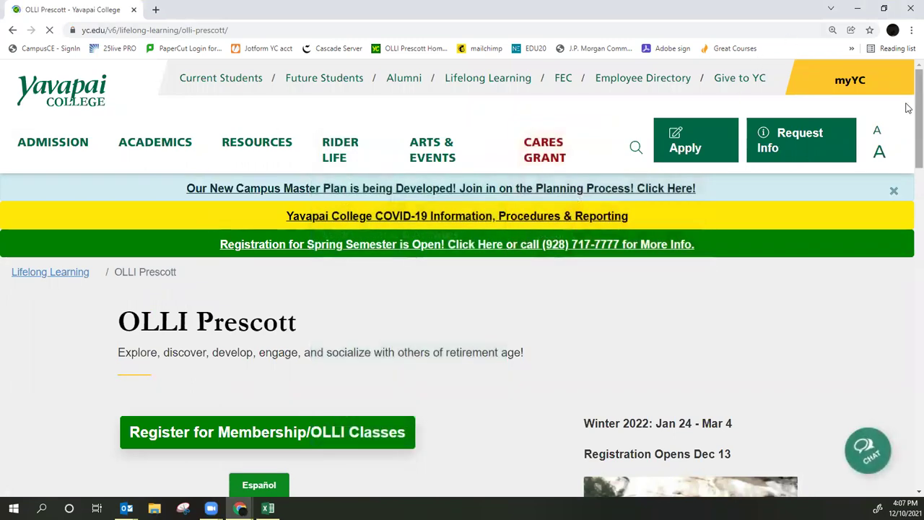
Scroll the OLLI Prescott page down to the Register link and Winter 2022 schedule cover
{"action": "left_click_drag", "start_coordinate": [913, 109], "coordinate": [908, 170]}
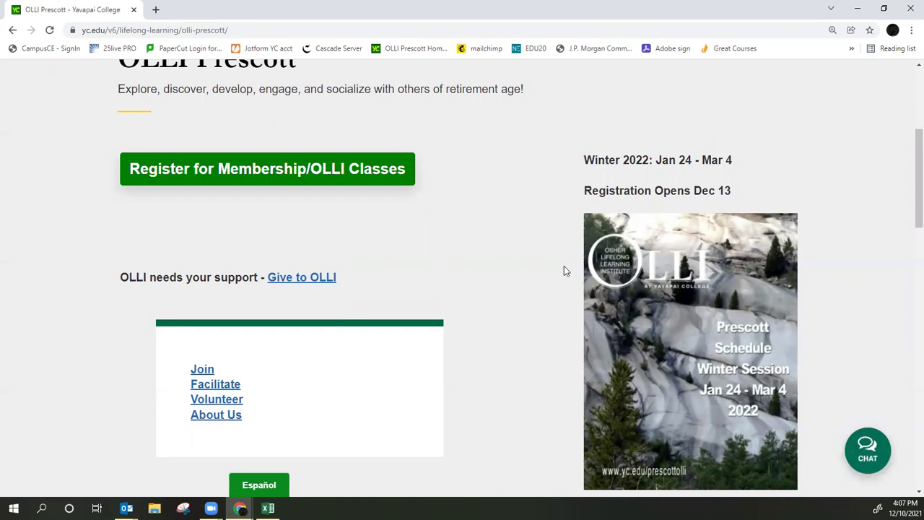
Open the Winter 2022 schedule PDF, view the page 3 class grid, then return to the cover
{"action": "left_click", "coordinate": [687, 318]}
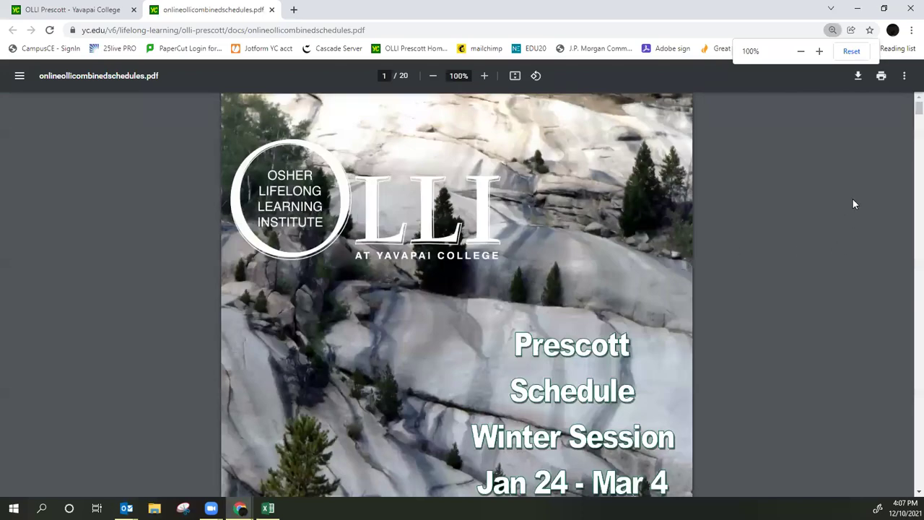
{"action": "scroll", "coordinate": [908, 123], "scroll_direction": "down", "scroll_amount": 5}
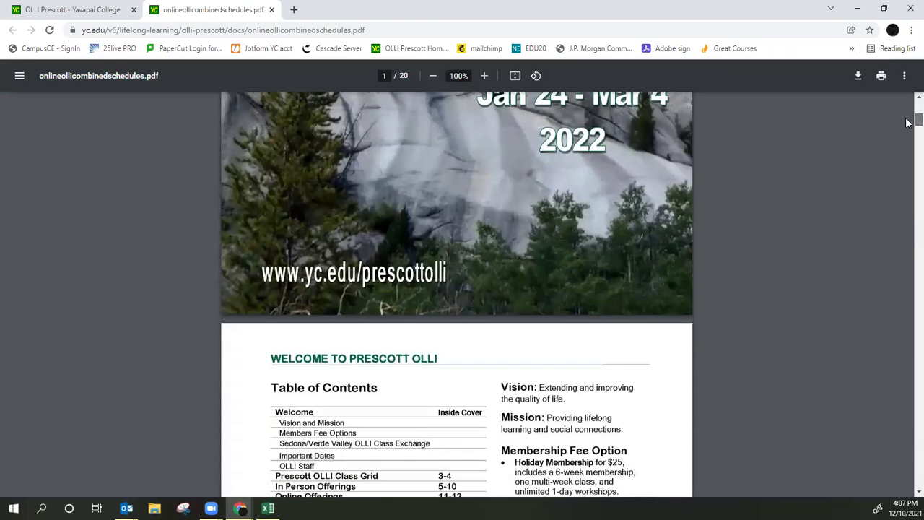
{"action": "scroll", "coordinate": [907, 123], "scroll_direction": "down", "scroll_amount": 2}
{"action": "scroll", "coordinate": [907, 130], "scroll_direction": "down", "scroll_amount": 4}
{"action": "scroll", "coordinate": [908, 137], "scroll_direction": "down", "scroll_amount": 2}
{"action": "scroll", "coordinate": [908, 145], "scroll_direction": "down", "scroll_amount": 1}
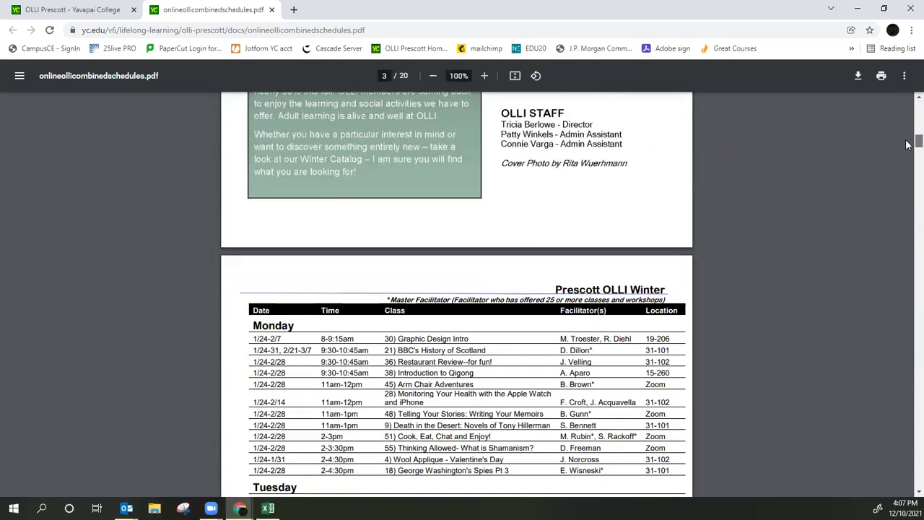
{"action": "scroll", "coordinate": [908, 145], "scroll_direction": "up", "scroll_amount": 5}
{"action": "scroll", "coordinate": [907, 144], "scroll_direction": "up", "scroll_amount": 5}
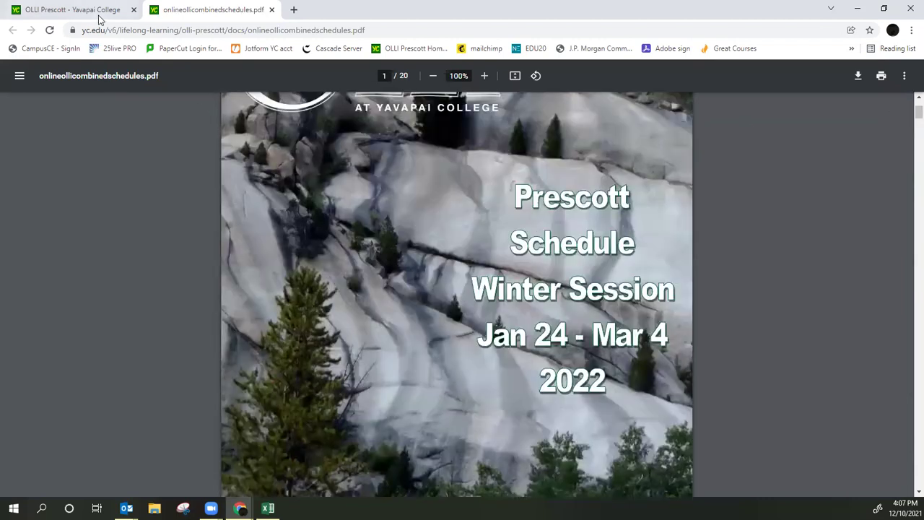
Switch back to the OLLI Prescott - Yavapai College tab
{"action": "left_click", "coordinate": [99, 10]}
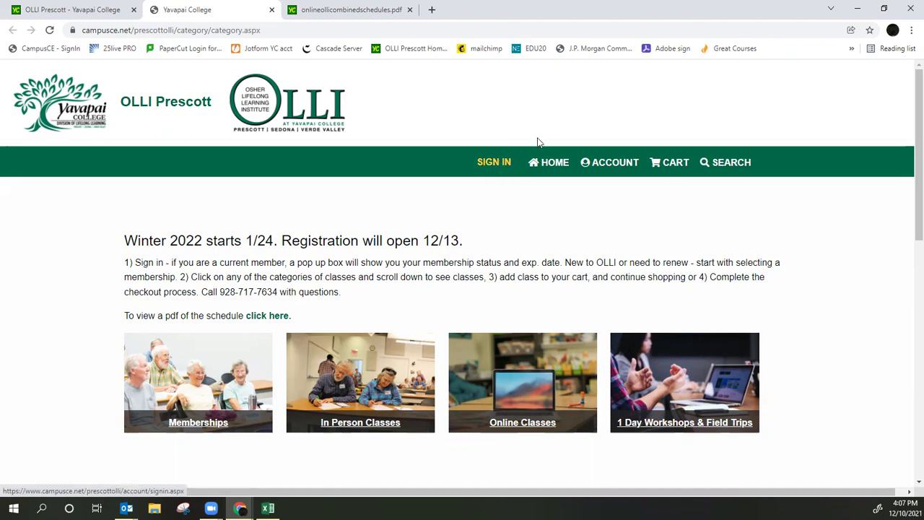
Sign in to CampusCE with the account username and password
{"action": "left_click", "coordinate": [495, 166]}
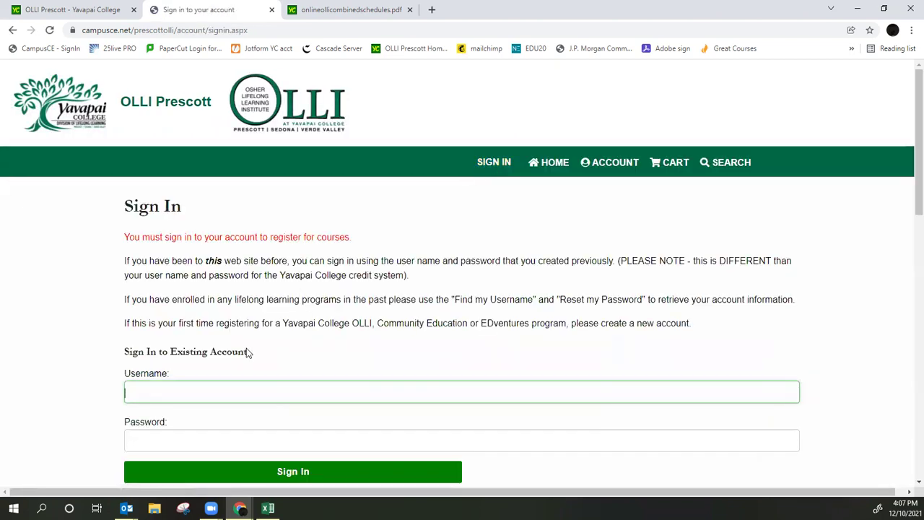
{"action": "key", "text": "Tab"}
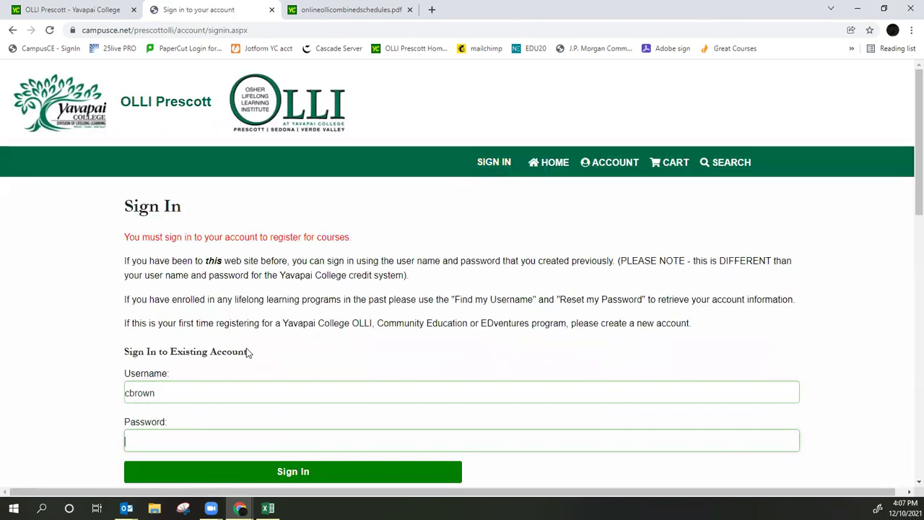
{"action": "type", "text": "•••"}
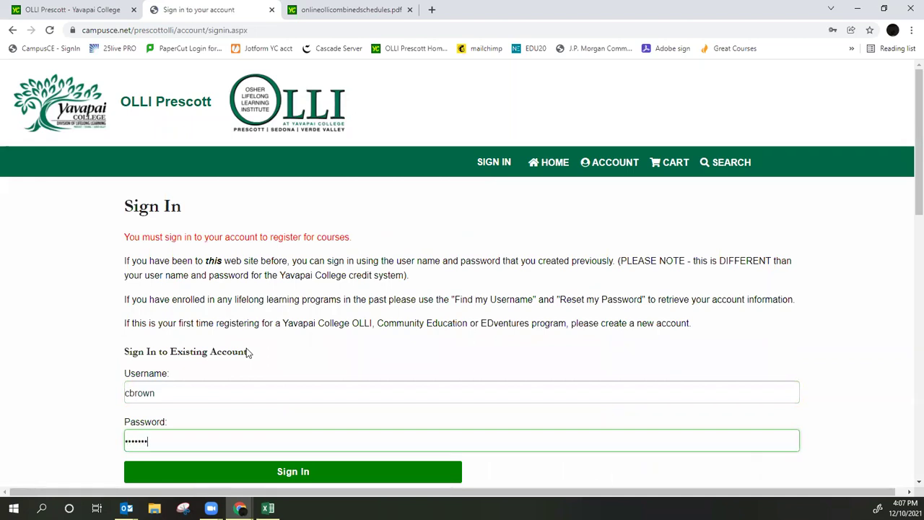
{"action": "key", "text": "Return"}
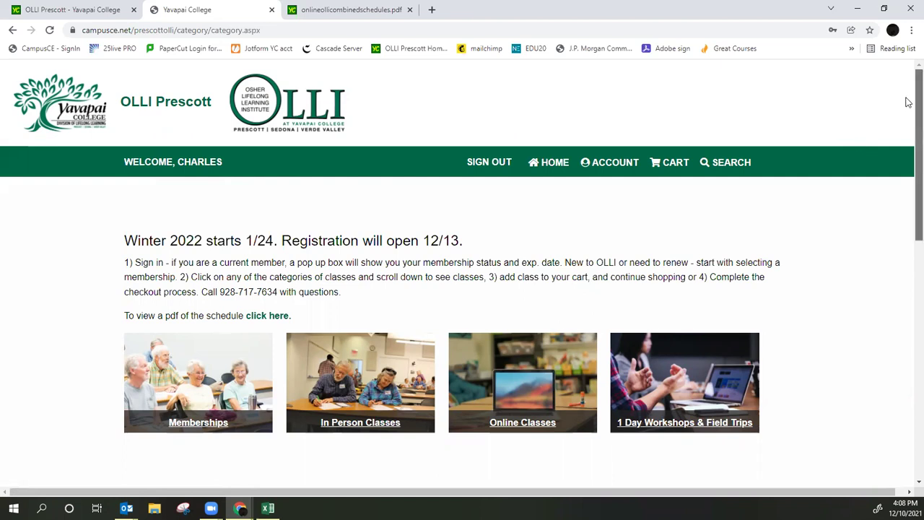
Scroll down until all six category tiles, including Classes By Subject, are visible
{"action": "scroll", "coordinate": [909, 108], "scroll_direction": "down", "scroll_amount": 1}
{"action": "scroll", "coordinate": [909, 137], "scroll_direction": "down", "scroll_amount": 2}
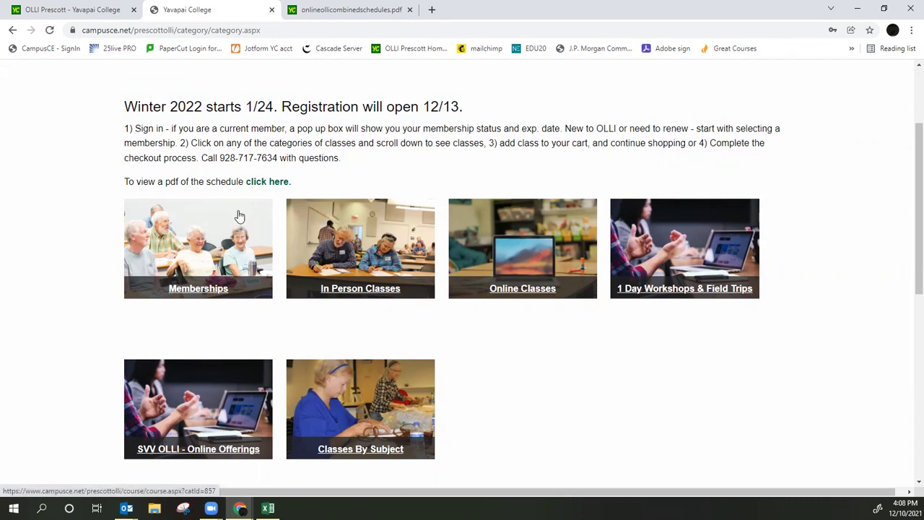
Add the Prescott OLLI Deluxe $165 membership to the cart and close the expiry alert
{"action": "left_click", "coordinate": [189, 289]}
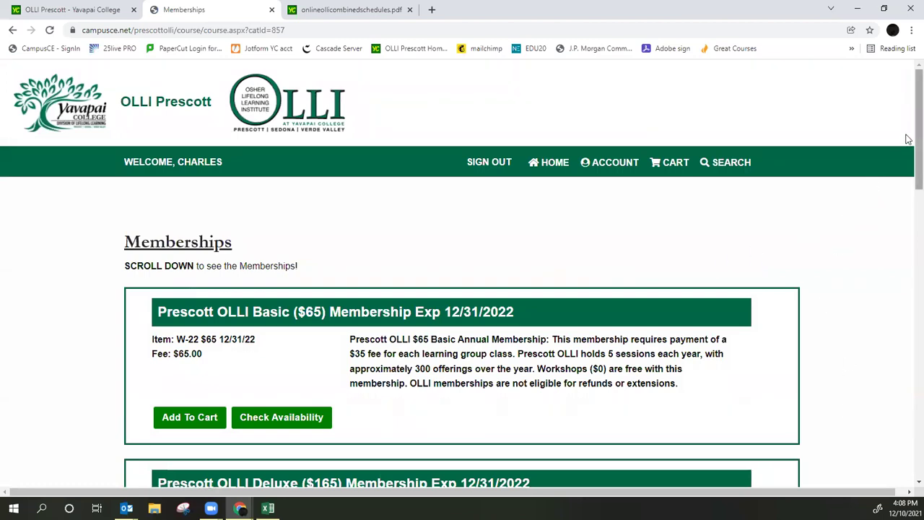
{"action": "scroll", "coordinate": [908, 139], "scroll_direction": "down", "scroll_amount": 3}
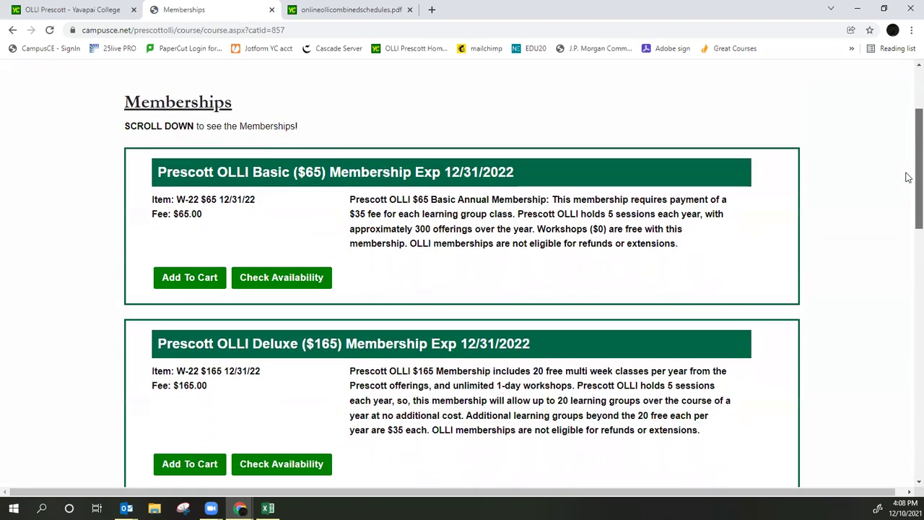
{"action": "scroll", "coordinate": [909, 177], "scroll_direction": "down", "scroll_amount": 5}
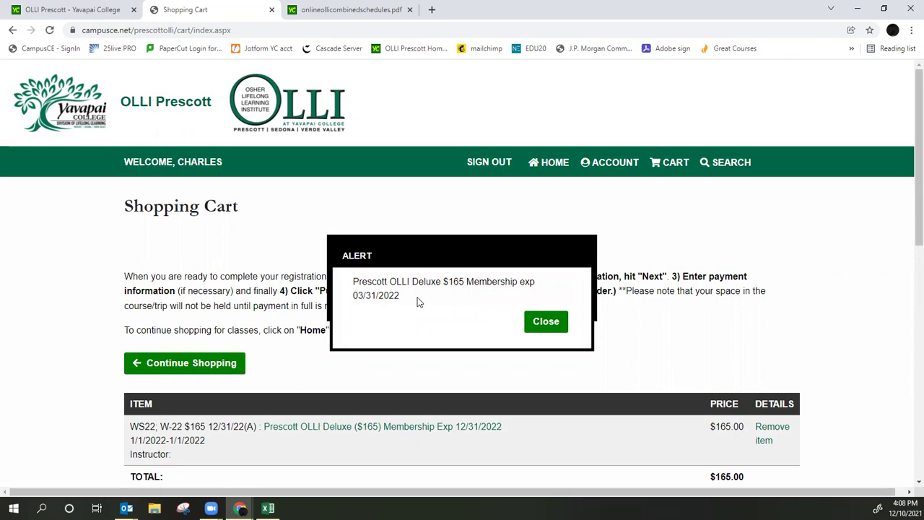
{"action": "left_click", "coordinate": [546, 323]}
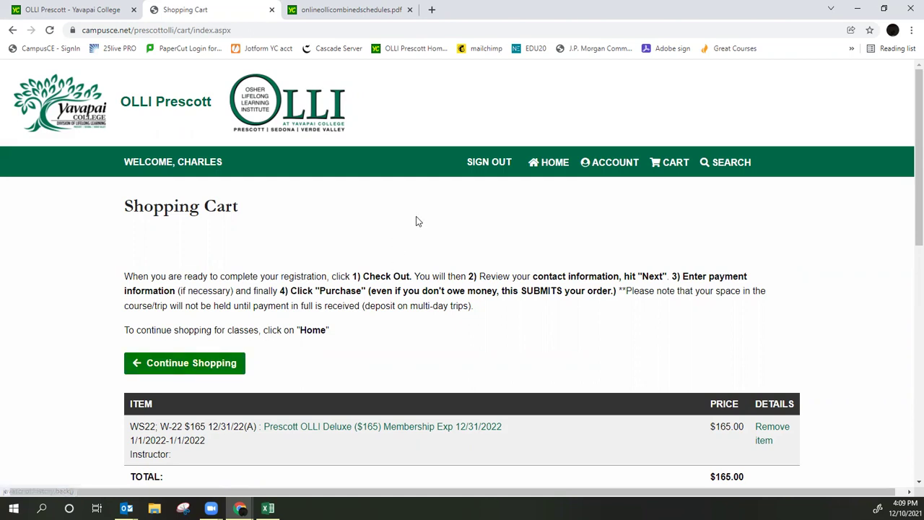
Go HOME from the cart and scroll down to the six class category tiles
{"action": "left_click", "coordinate": [550, 165]}
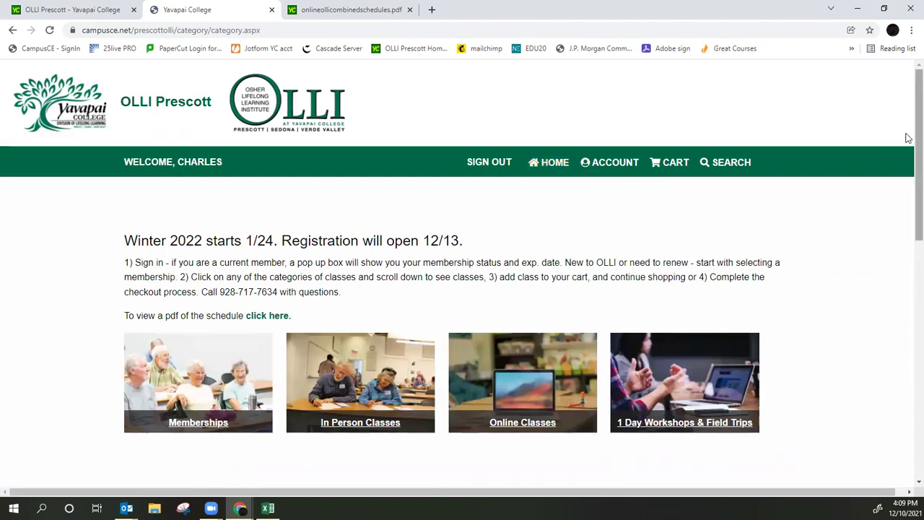
{"action": "scroll", "coordinate": [909, 169], "scroll_direction": "down", "scroll_amount": 1}
{"action": "scroll", "coordinate": [909, 169], "scroll_direction": "down", "scroll_amount": 1}
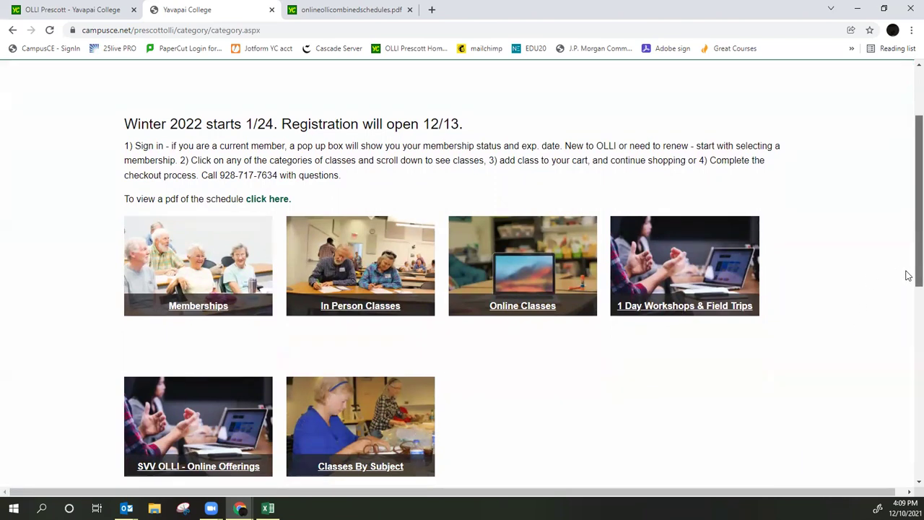
{"action": "scroll", "coordinate": [881, 281], "scroll_direction": "down", "scroll_amount": 1}
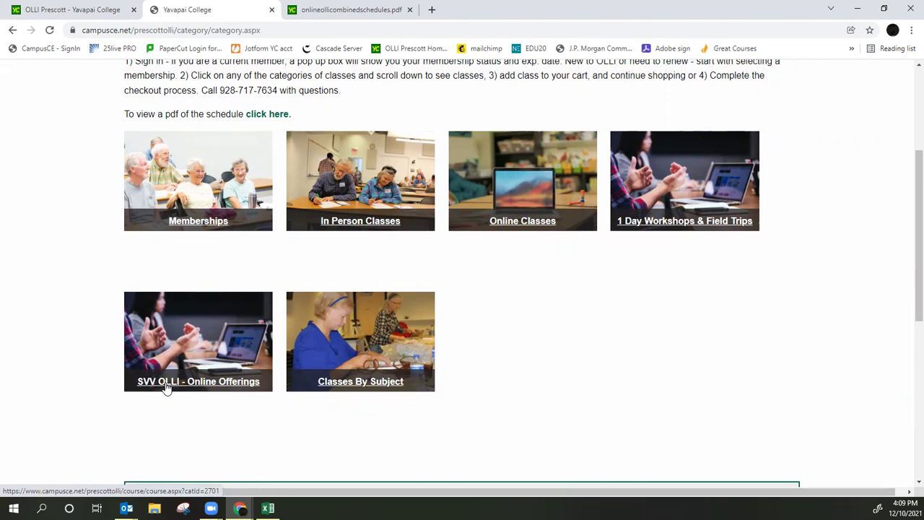
Add #01 Native American Flute - Beginner ($35) from In Person Classes to the cart
{"action": "left_click", "coordinate": [349, 225]}
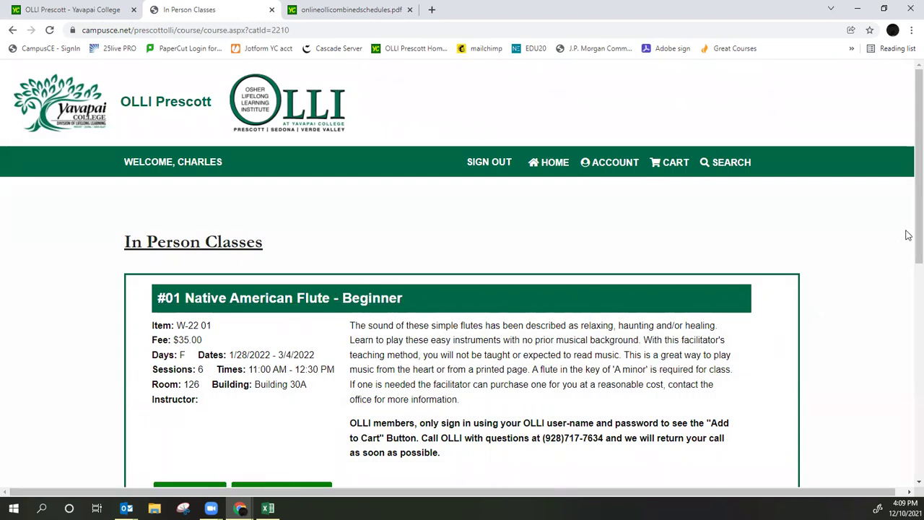
{"action": "scroll", "coordinate": [909, 287], "scroll_direction": "down", "scroll_amount": 2}
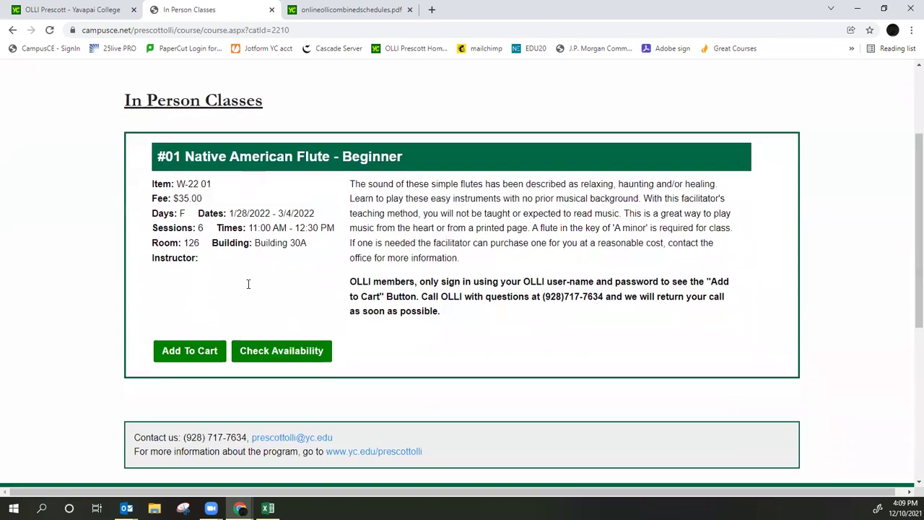
{"action": "left_click", "coordinate": [189, 354]}
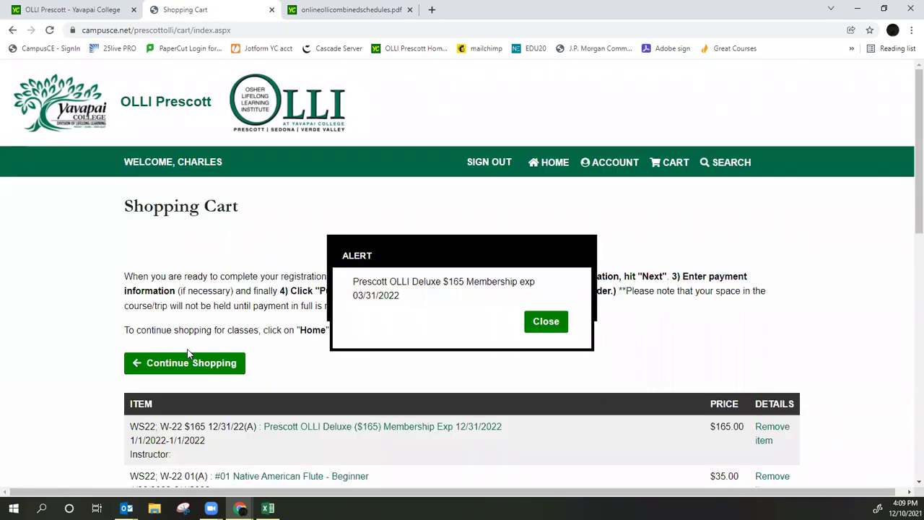
Dismiss the expiry alert and return to the In Person Classes listing with the flute class
{"action": "left_click", "coordinate": [543, 324]}
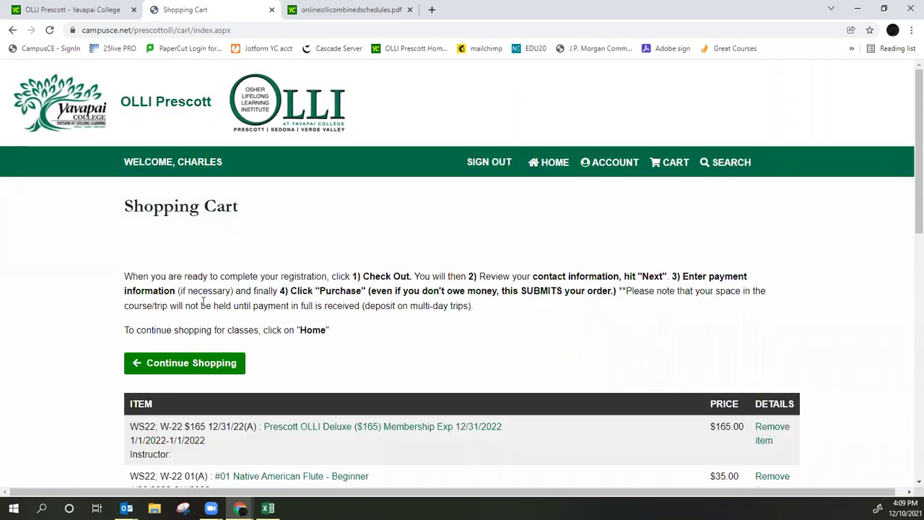
{"action": "left_click", "coordinate": [166, 367]}
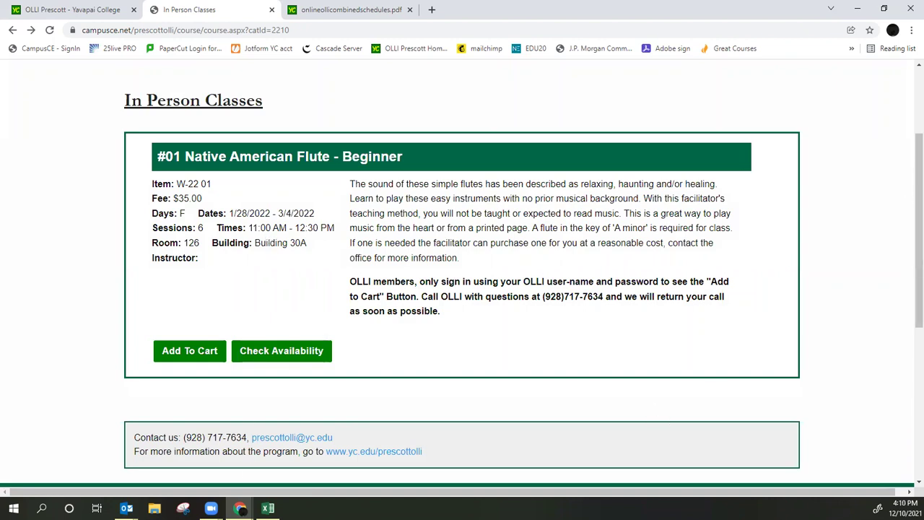
{"action": "scroll", "coordinate": [908, 280], "scroll_direction": "down", "scroll_amount": 2}
{"action": "scroll", "coordinate": [909, 281], "scroll_direction": "up", "scroll_amount": 3}
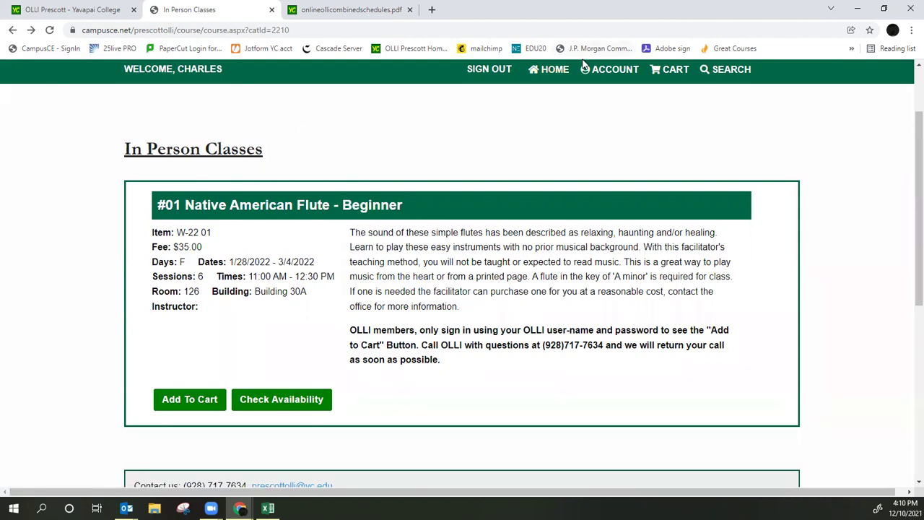
From the catalog home, open 1 Day Workshops & Field Trips and highlight its 'testing 1 2 3' text
{"action": "left_click", "coordinate": [548, 75]}
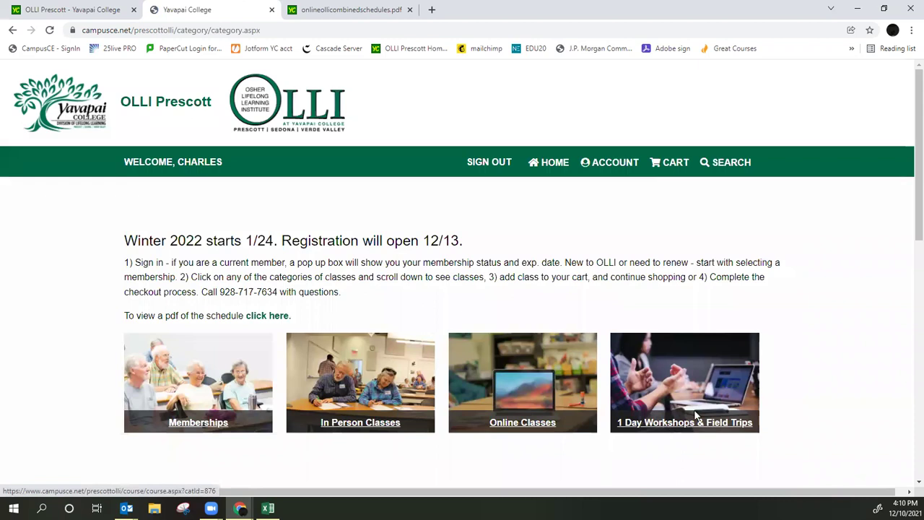
{"action": "left_click", "coordinate": [669, 429]}
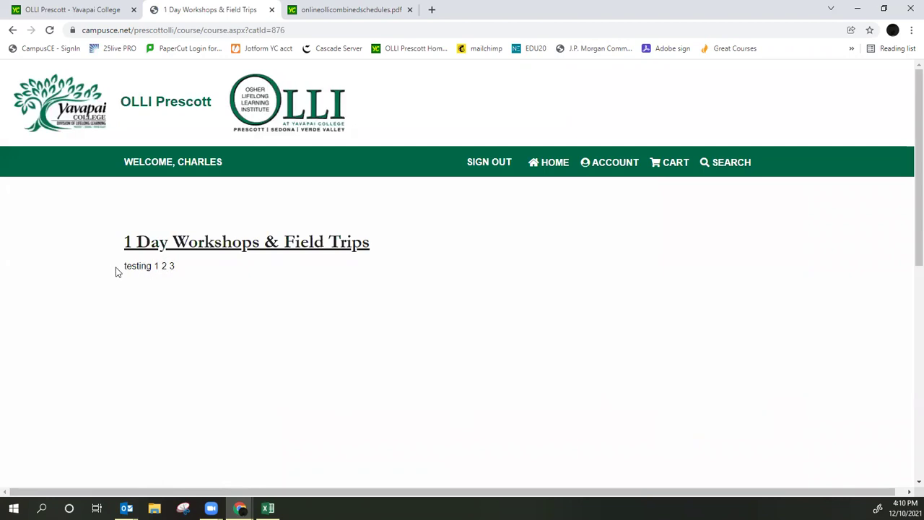
{"action": "left_click_drag", "start_coordinate": [121, 269], "coordinate": [189, 271]}
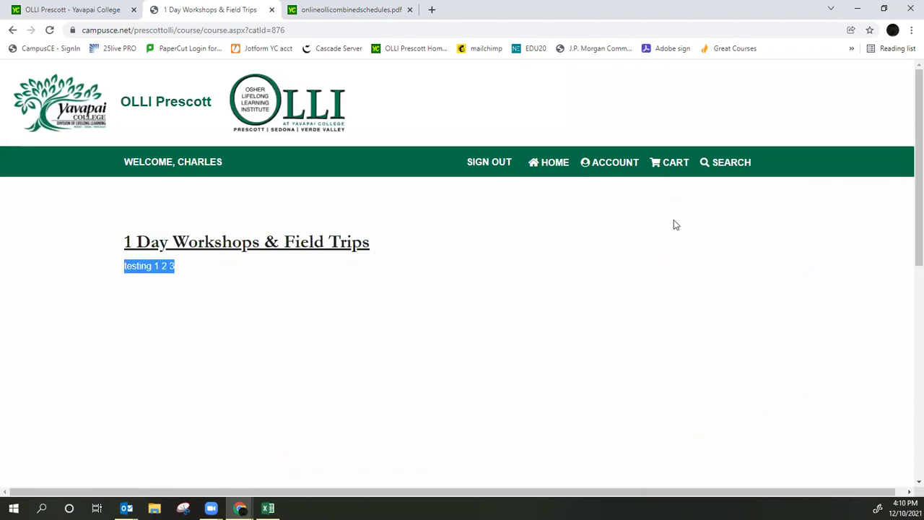
Open the cart, dismiss the membership expiry notice, and check the $-35 discount and $165.00 total
{"action": "left_click", "coordinate": [672, 164]}
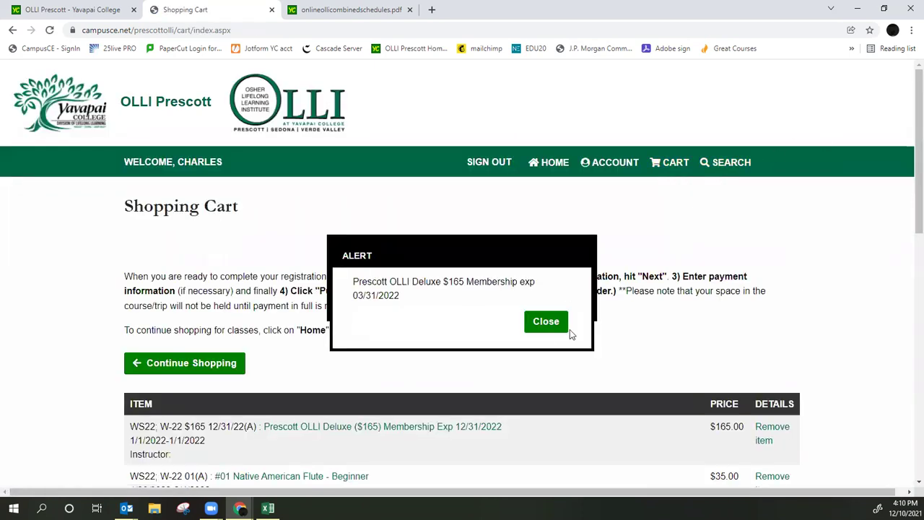
{"action": "left_click", "coordinate": [550, 324]}
{"action": "scroll", "coordinate": [909, 130], "scroll_direction": "down", "scroll_amount": 1}
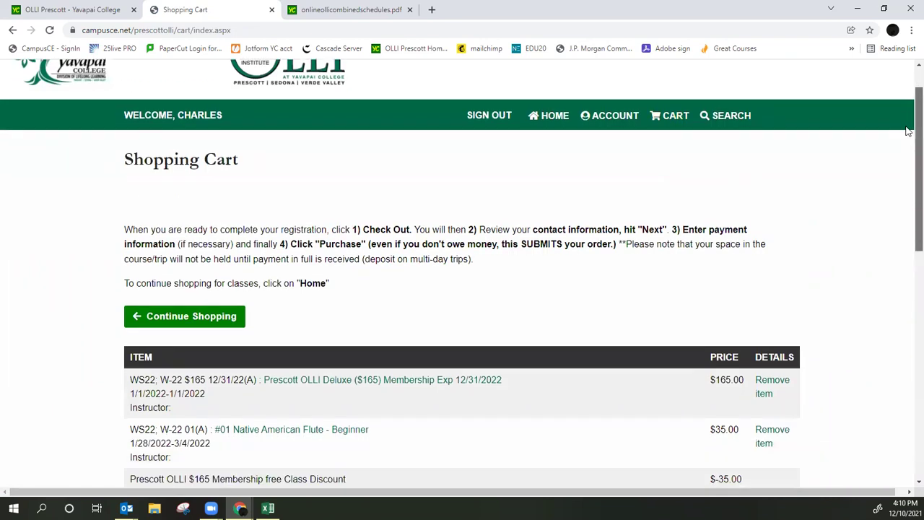
{"action": "scroll", "coordinate": [909, 130], "scroll_direction": "down", "scroll_amount": 3}
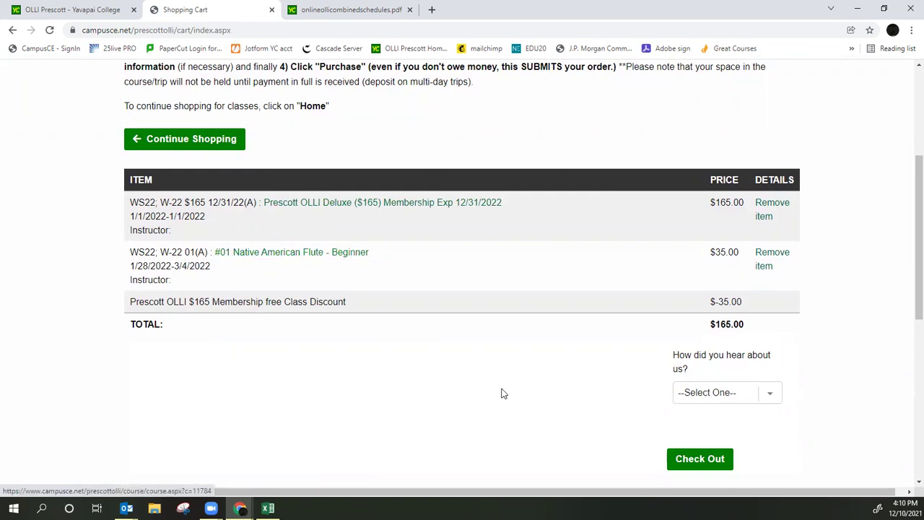
Start checkout and return to the top of the cart listing the membership and flute class
{"action": "left_click", "coordinate": [699, 460]}
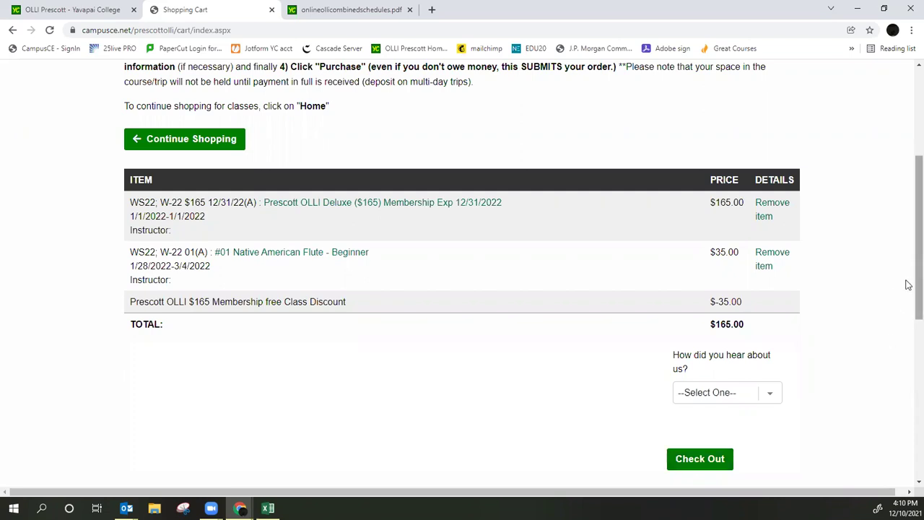
{"action": "scroll", "coordinate": [909, 230], "scroll_direction": "up", "scroll_amount": 2}
{"action": "scroll", "coordinate": [909, 230], "scroll_direction": "up", "scroll_amount": 3}
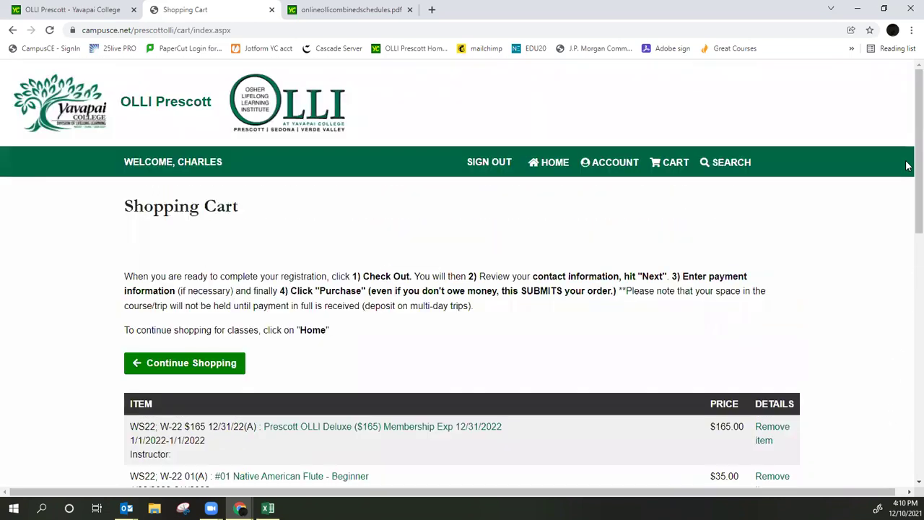